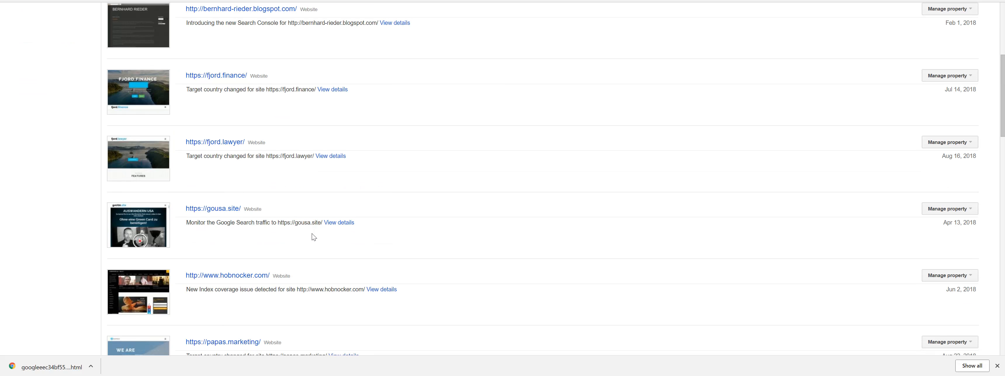
scroll(312, 234, "down", 5)
scroll(311, 233, "up", 10)
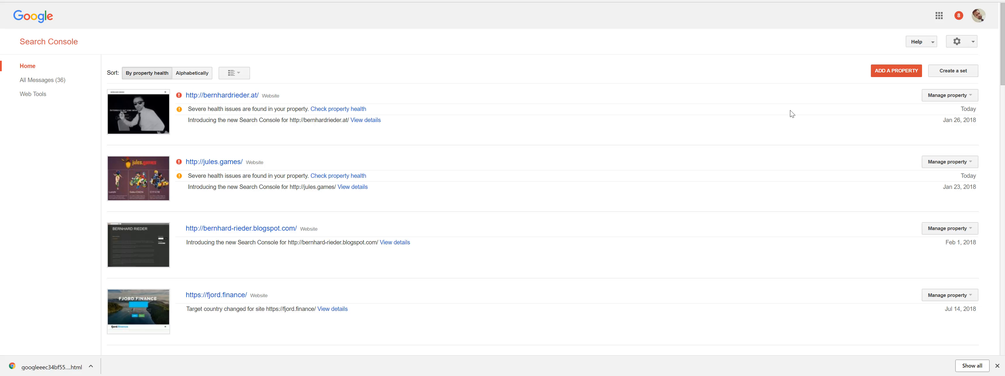
left_click(896, 74)
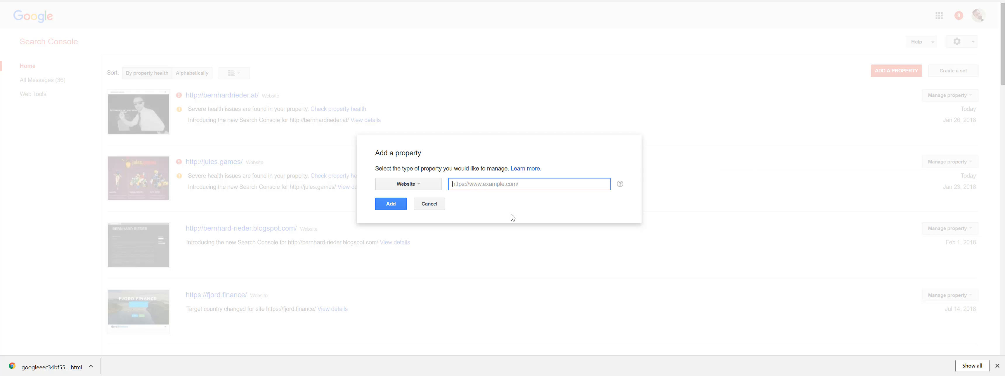
left_click(436, 209)
left_click(896, 72)
type("https://www.papas.marketing")
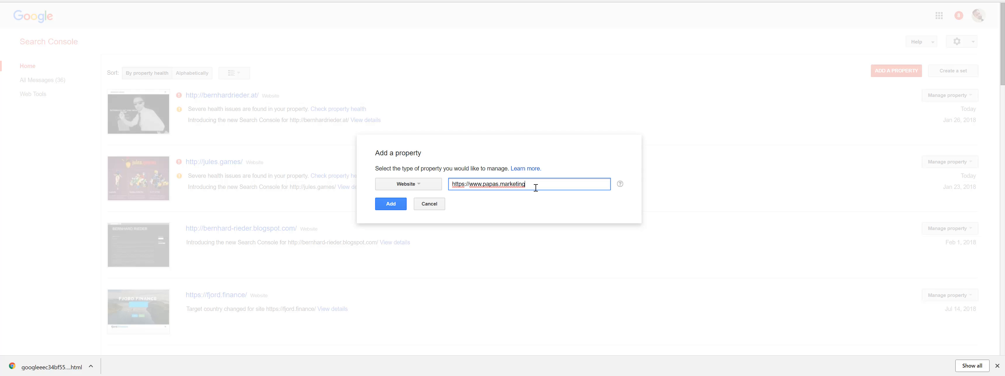
left_click(483, 183)
key("BackSpace")
key("BackSpace")
key("BackSpace")
key("BackSpace")
type("www.")
left_click(546, 185)
left_click(400, 208)
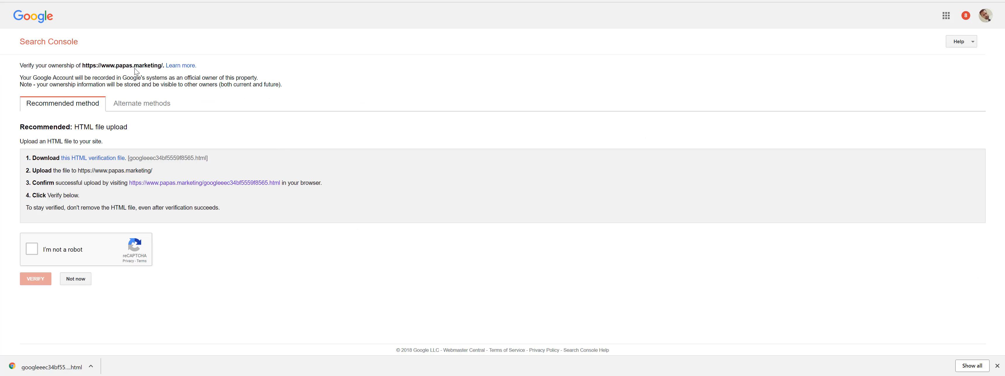
Step: Review the property address being verified, view the uploaded HTML verification file through its confirmation link, and return to the verification page
left_click_drag(83, 65, 163, 65)
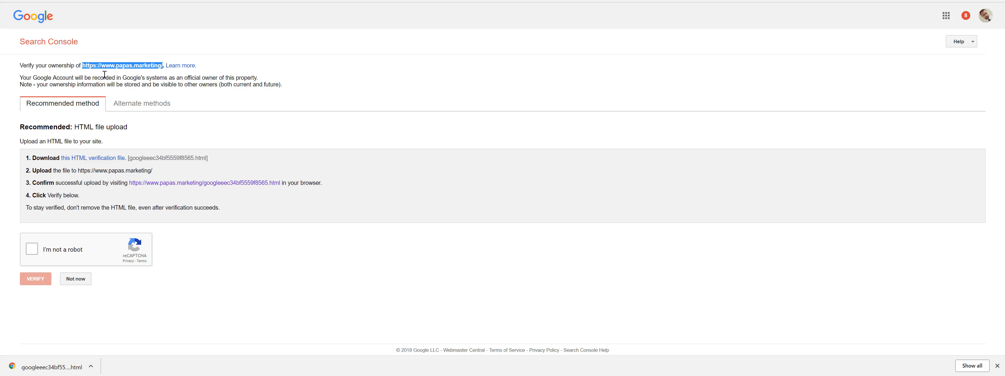
left_click(248, 99)
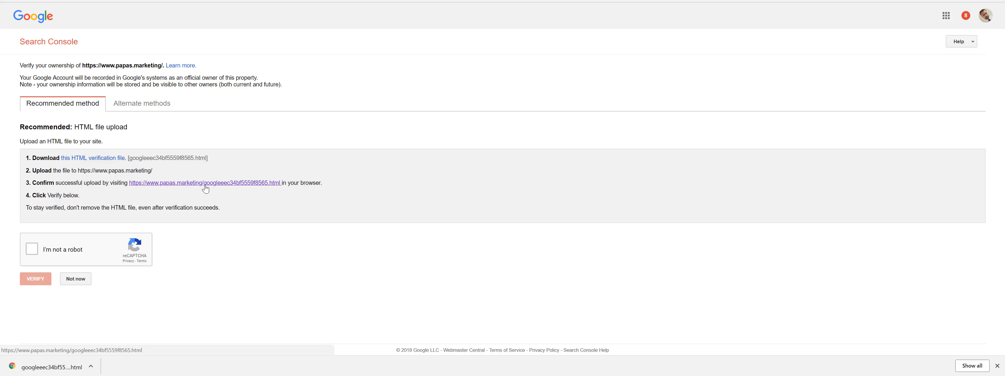
left_click(221, 188)
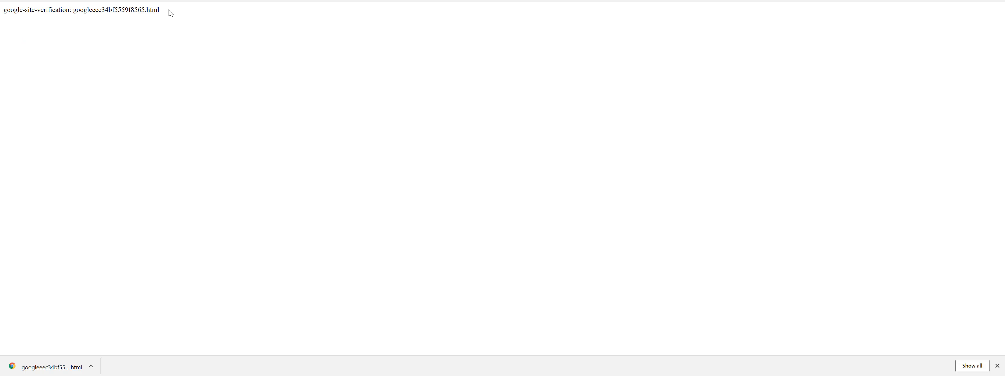
left_click_drag(168, 12, 4, 12)
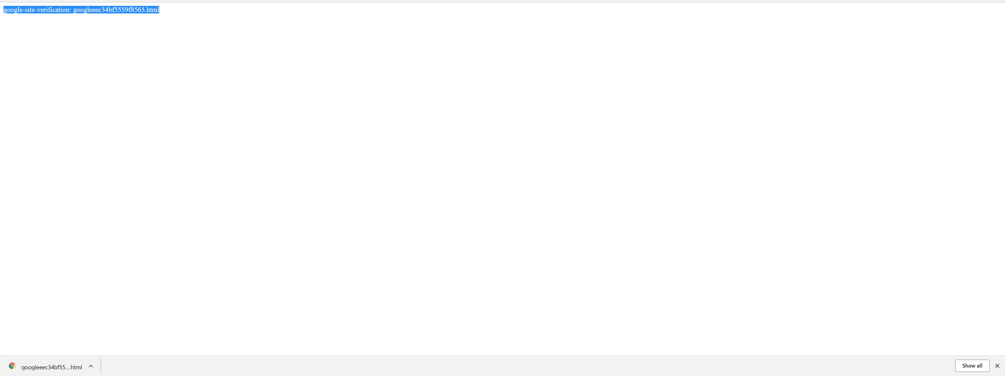
left_click(129, 0)
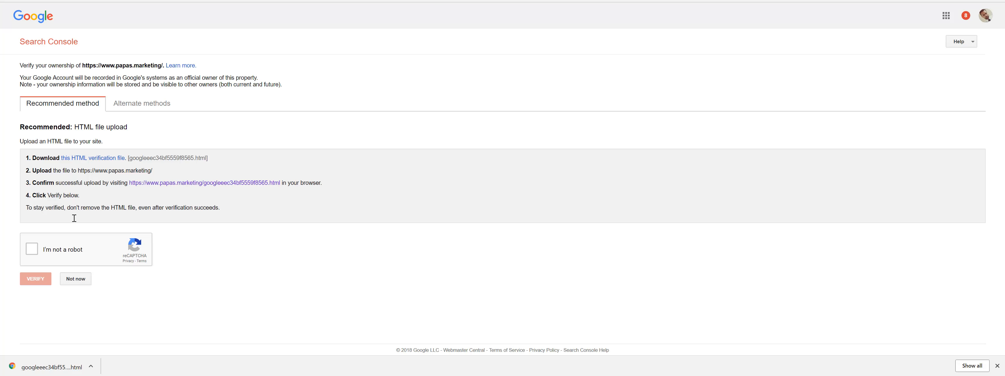
left_click(32, 249)
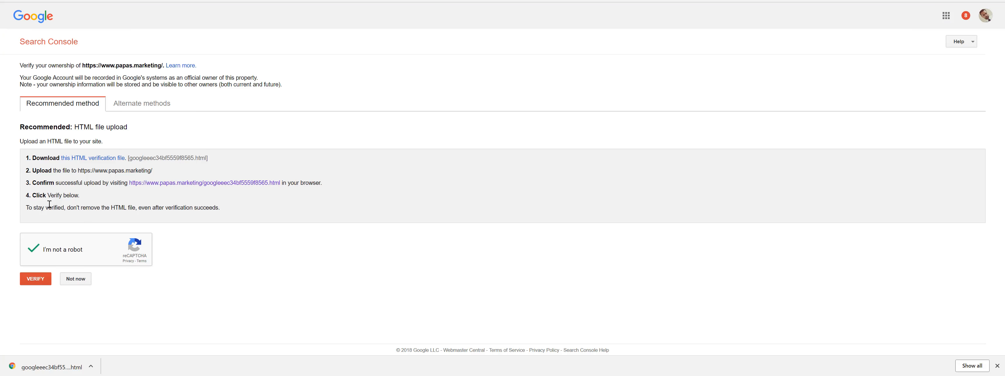
left_click(36, 280)
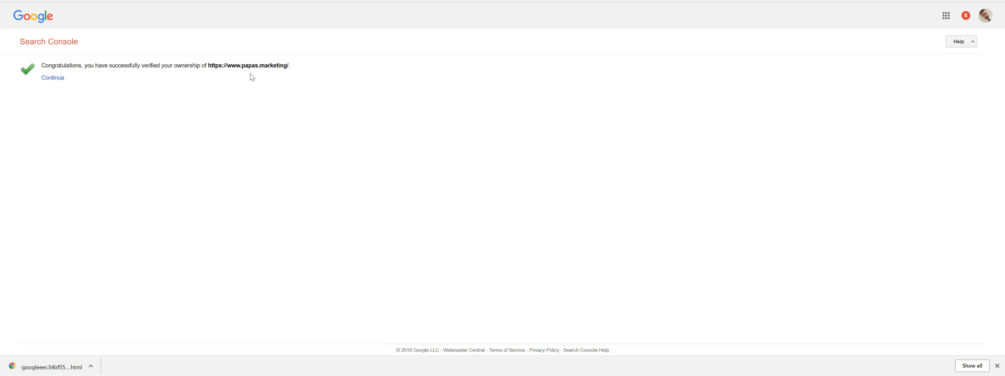
left_click(57, 80)
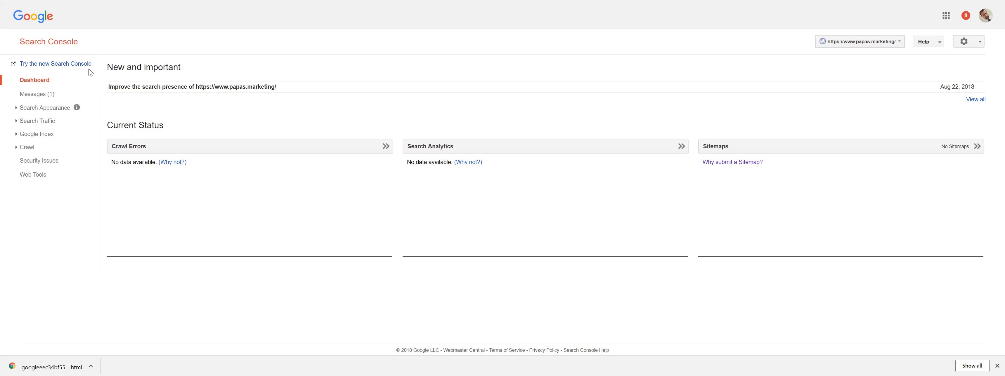
Step: Return to the property list and examine the http, https, www and non-www entries for papas.marketing
left_click(61, 44)
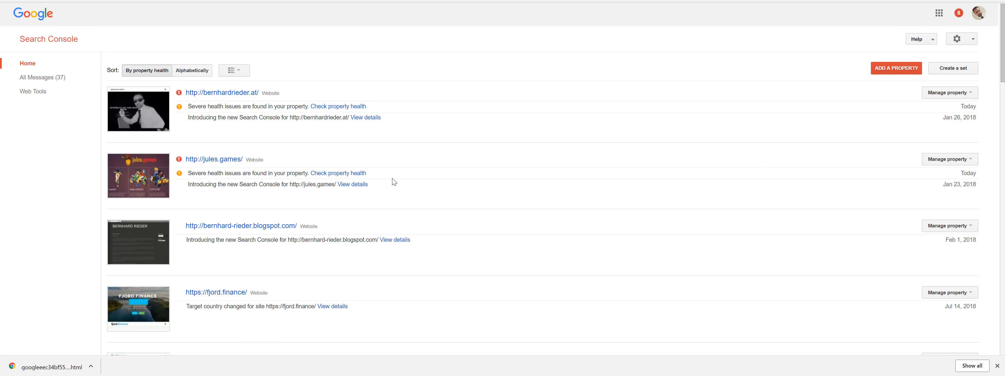
scroll(283, 202, "down", 10)
scroll(281, 200, "down", 2)
scroll(251, 213, "up", 1)
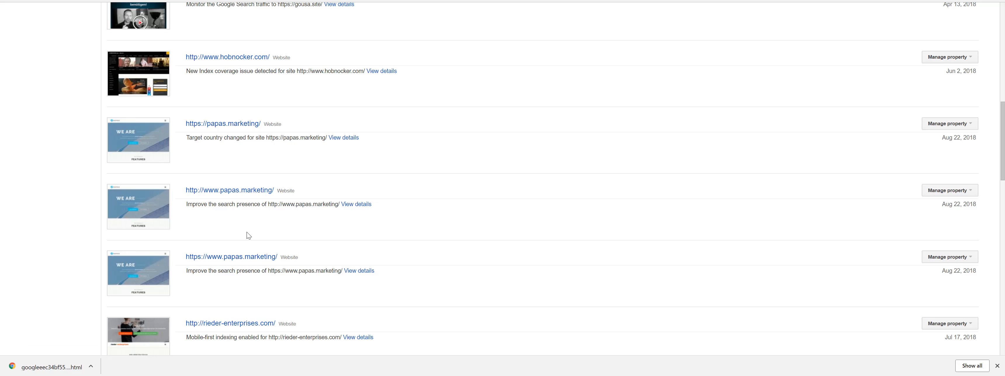
scroll(250, 233, "down", 1)
scroll(251, 234, "up", 1)
scroll(323, 221, "up", 1)
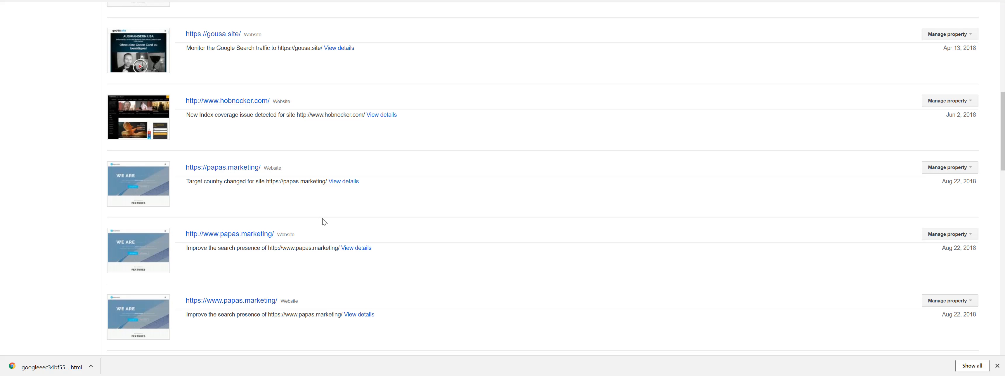
scroll(324, 222, "down", 1)
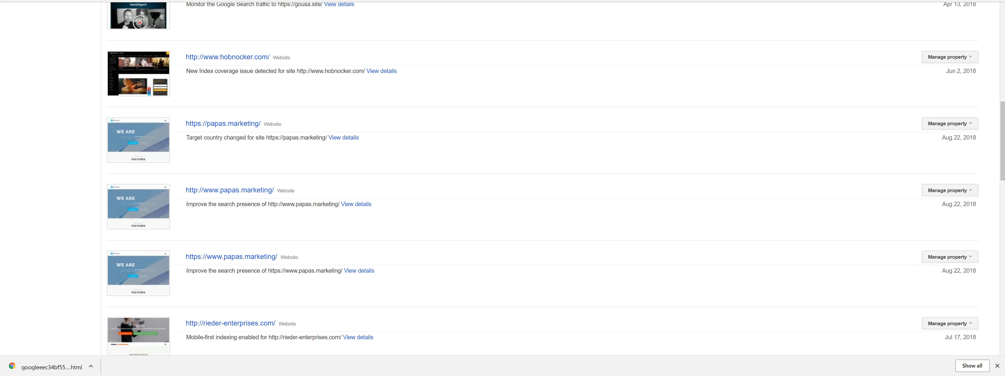
key("ctrl+Tab")
scroll(201, 151, "up", 4)
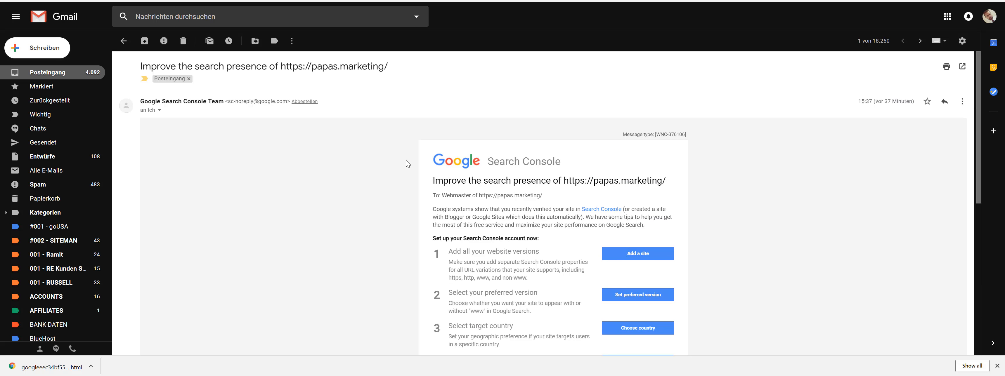
scroll(407, 161, "down", 1)
scroll(407, 162, "down", 1)
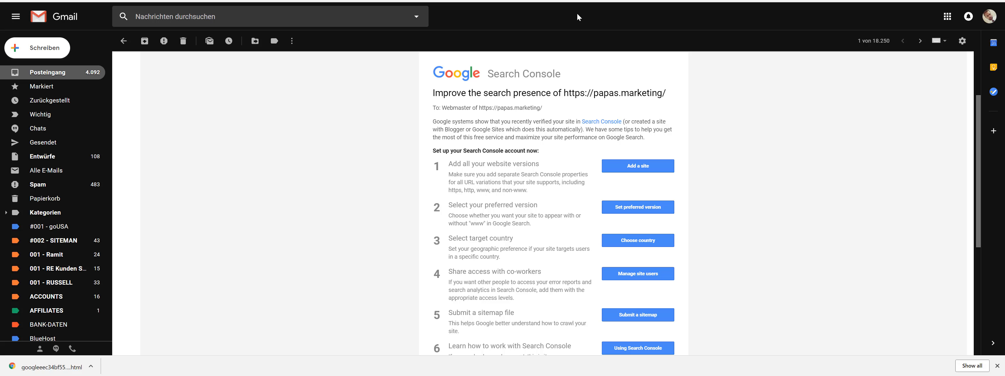
left_click_drag(563, 93, 668, 94)
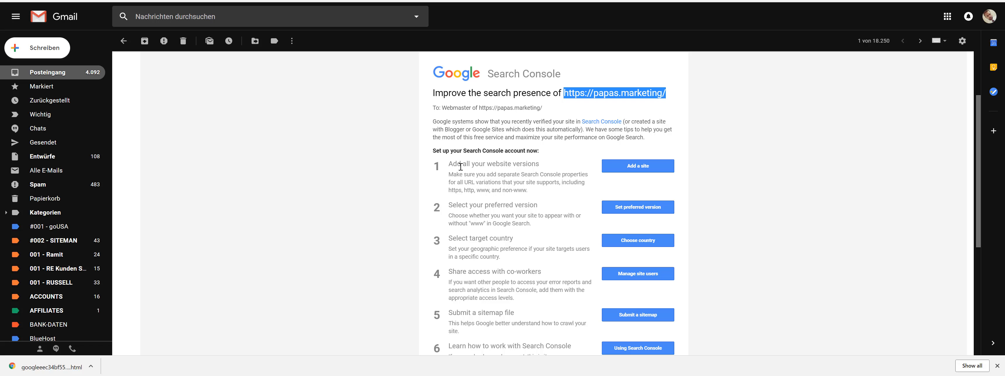
left_click_drag(453, 164, 550, 168)
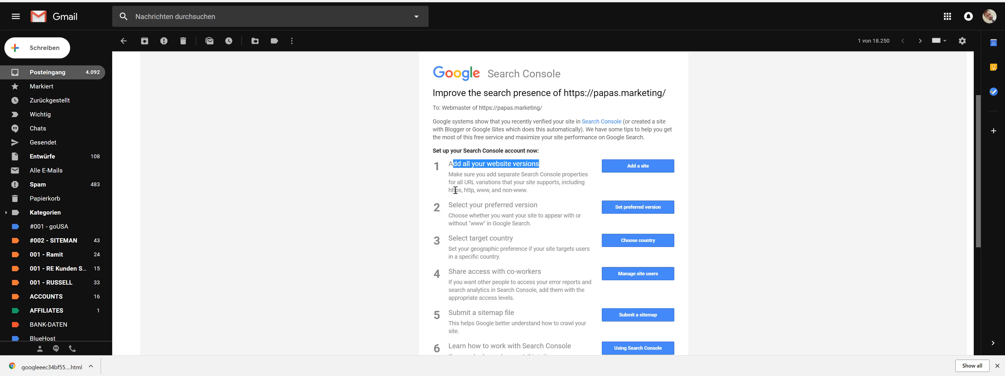
left_click_drag(449, 191, 532, 192)
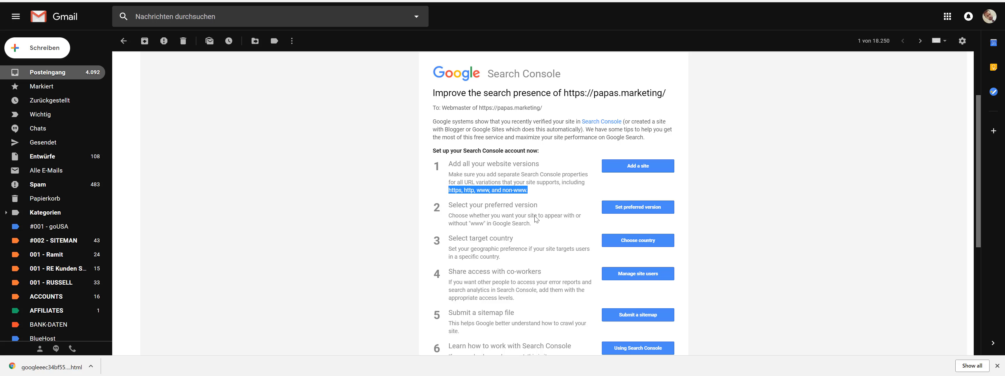
left_click(560, 212)
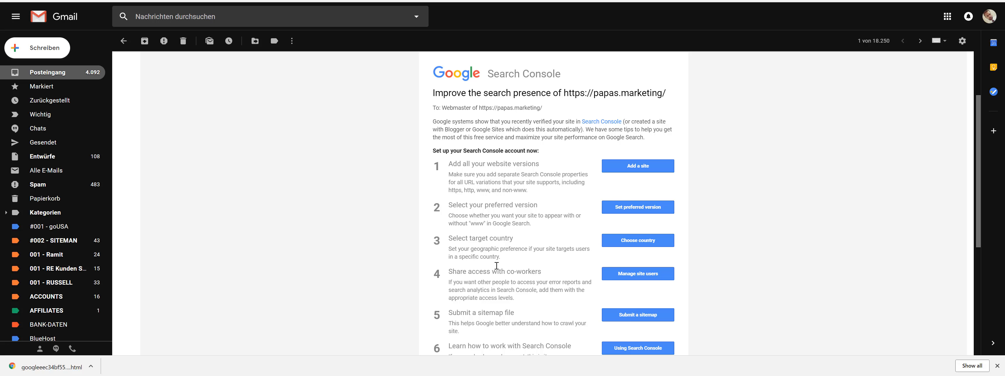
Step: Open the preferred version settings from the email, check the preferred domain and the property list, and return to the email
left_click(638, 209)
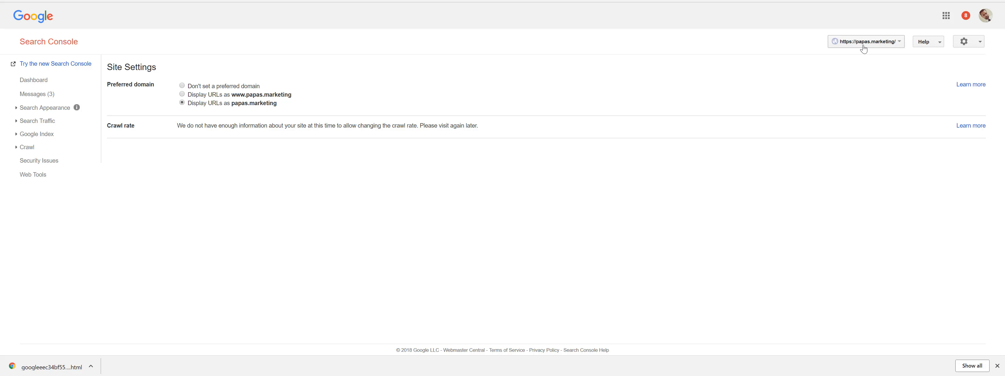
left_click(883, 42)
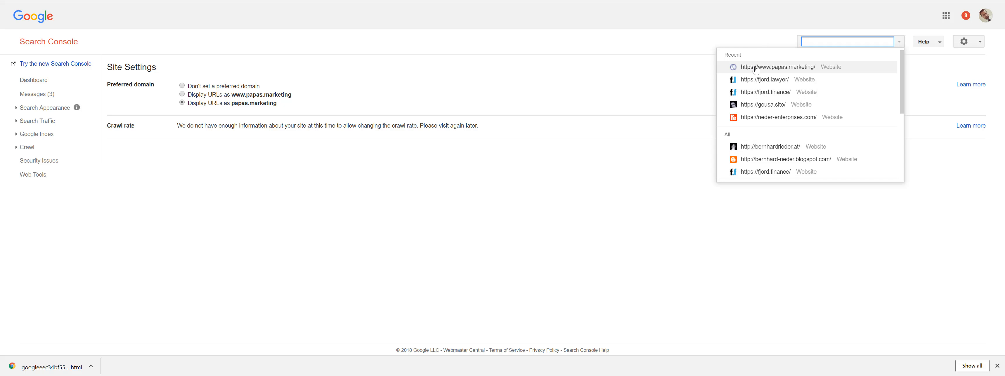
left_click(728, 230)
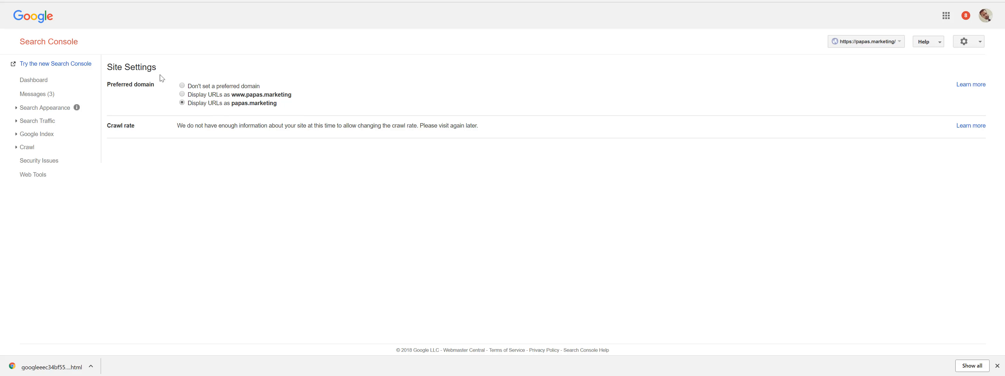
left_click(137, 1)
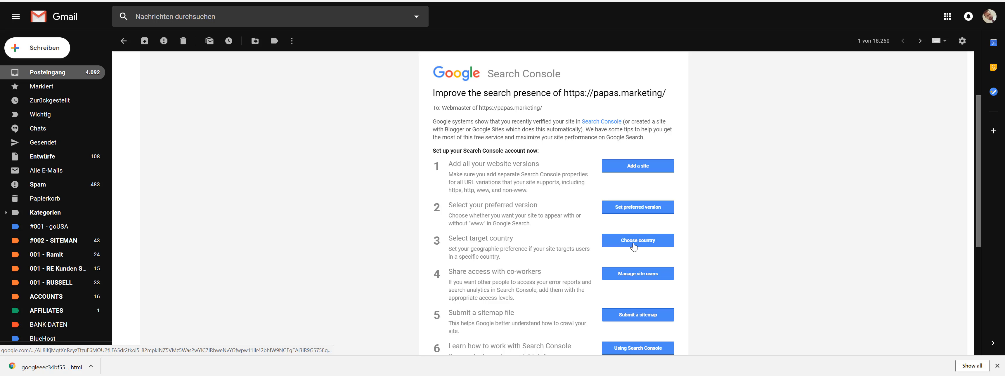
Step: Open the target country settings from the email, select United States as the target country, and return to the email
left_click(623, 240)
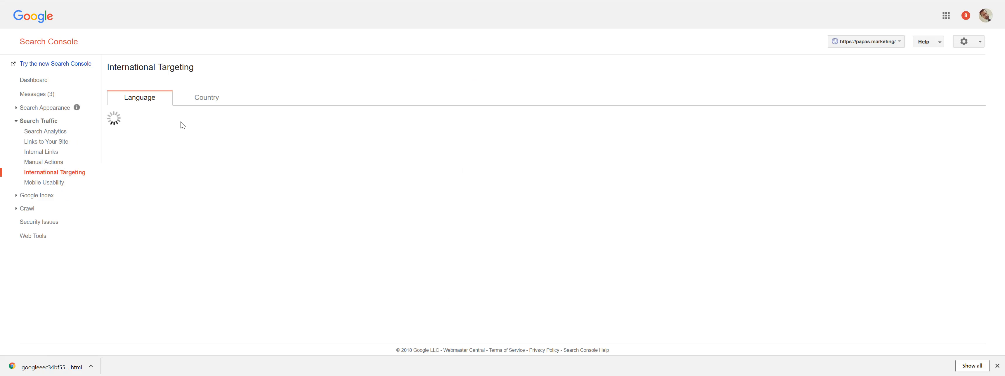
left_click(208, 100)
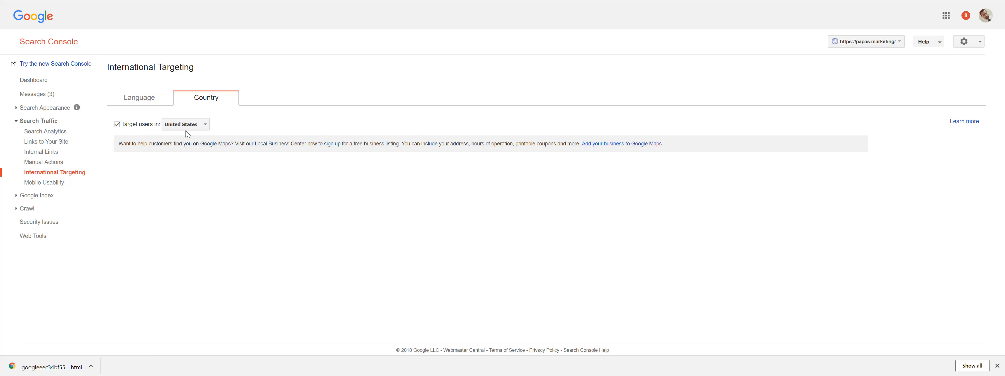
left_click(190, 129)
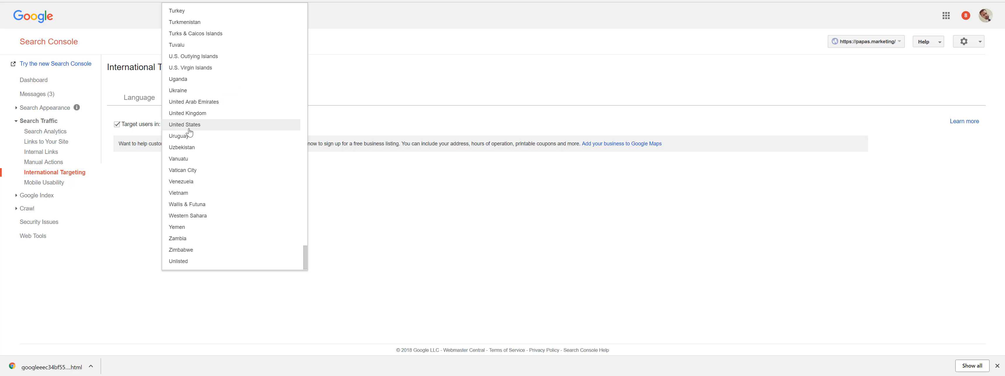
left_click(189, 127)
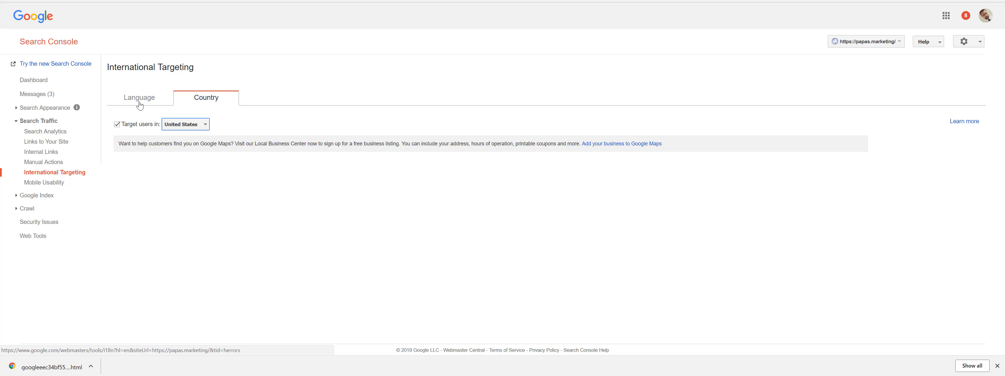
key("ctrl+w")
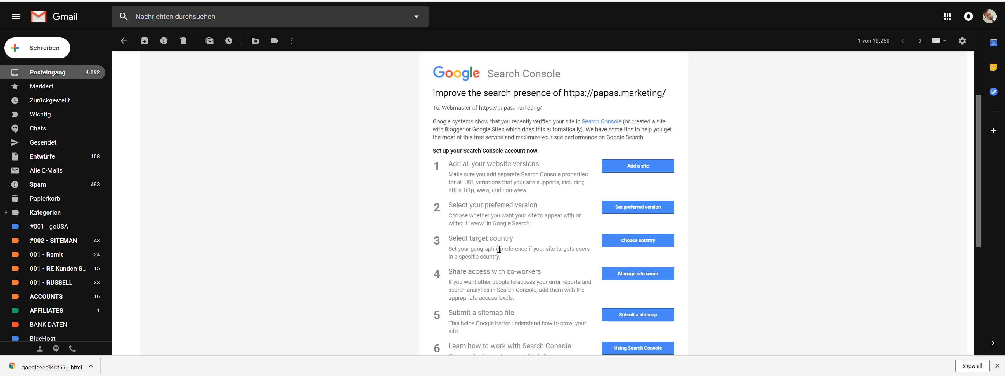
left_click(648, 275)
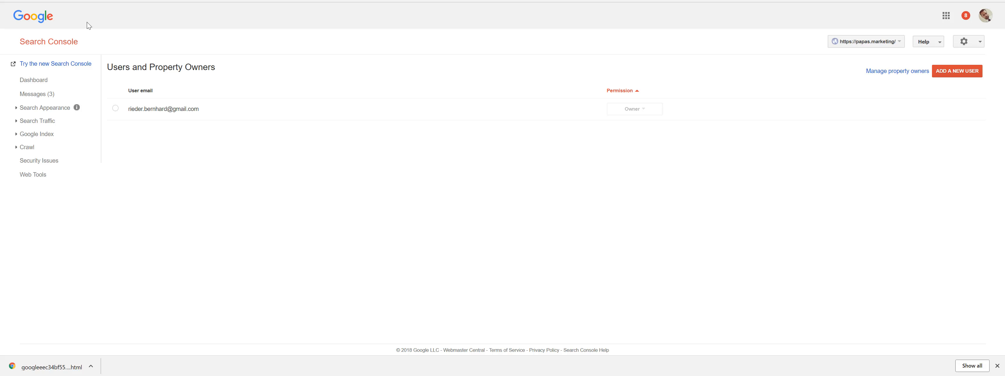
left_click(83, 1)
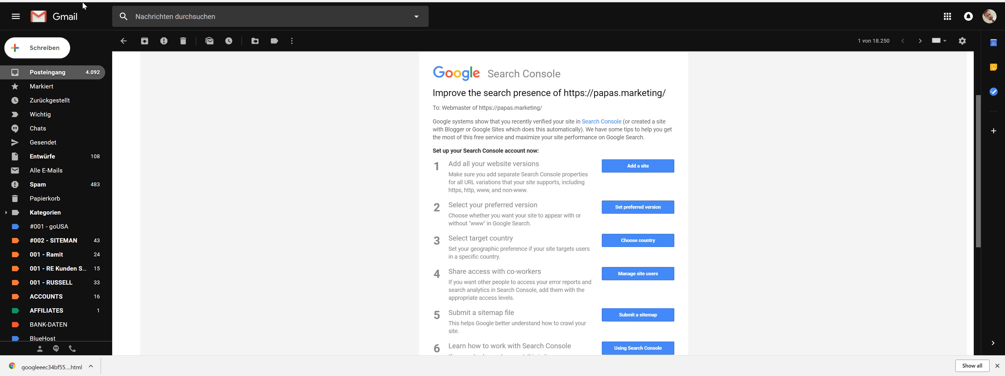
scroll(540, 271, "down", 2)
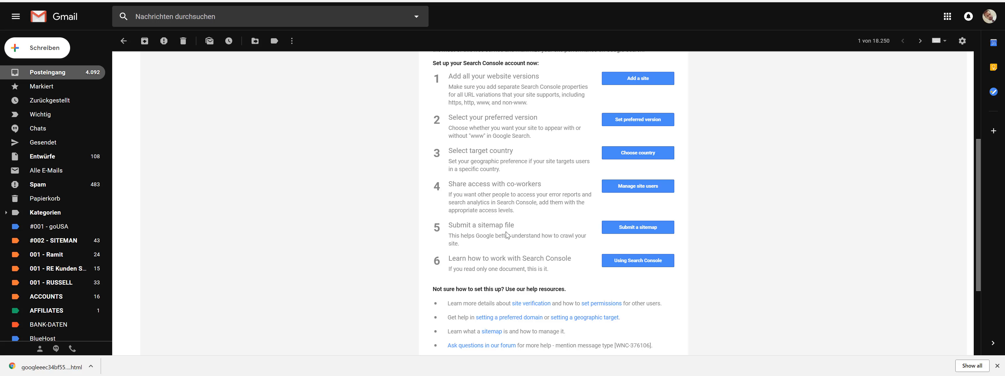
left_click(645, 230)
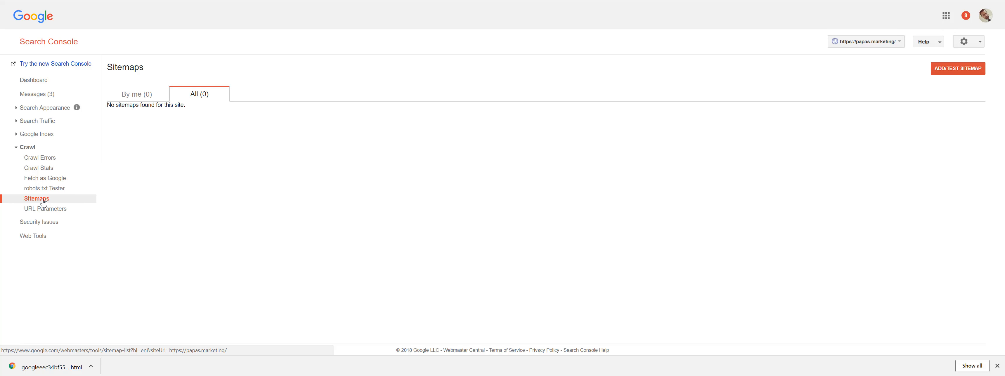
Step: Switch to the WordPress admin, check the search engine visibility option in the Reading settings, and return to Search Console
left_click(314, 1)
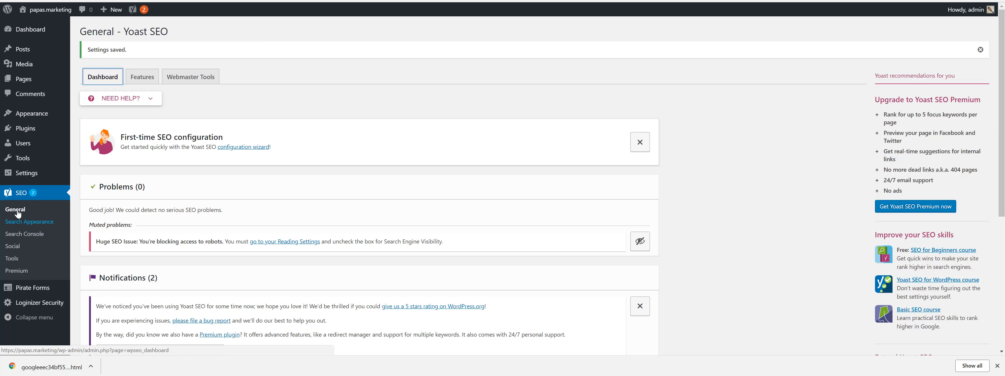
left_click(89, 203)
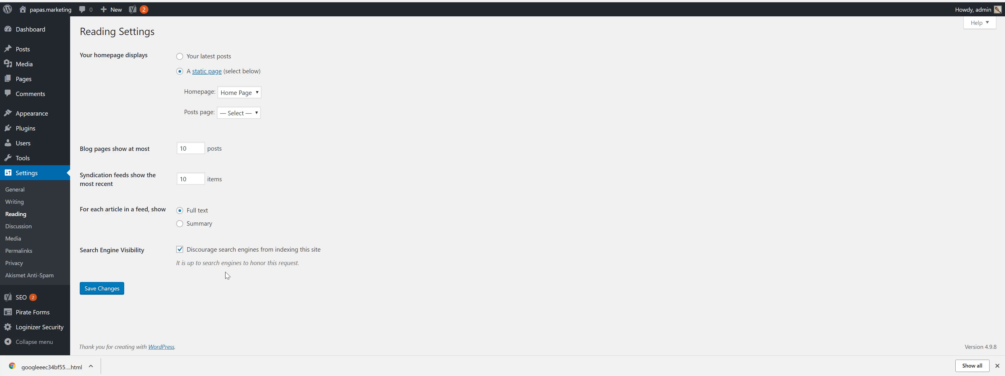
left_click(468, 1)
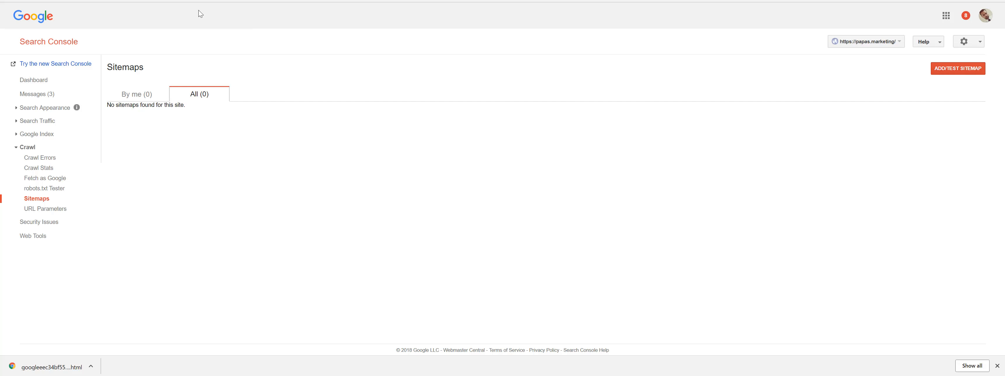
Step: In the WordPress admin, open Yoast SEO's general feature settings and open the XML sitemap from the XML sitemaps help text
left_click(197, 1)
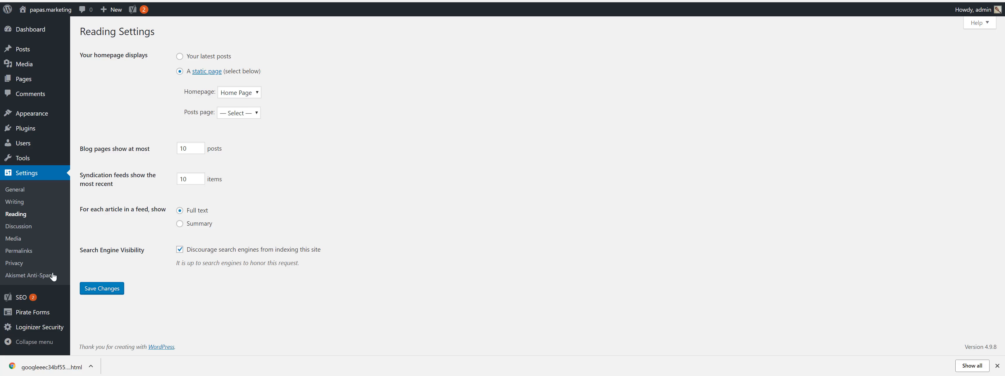
mouse_move(17, 299)
left_click(86, 254)
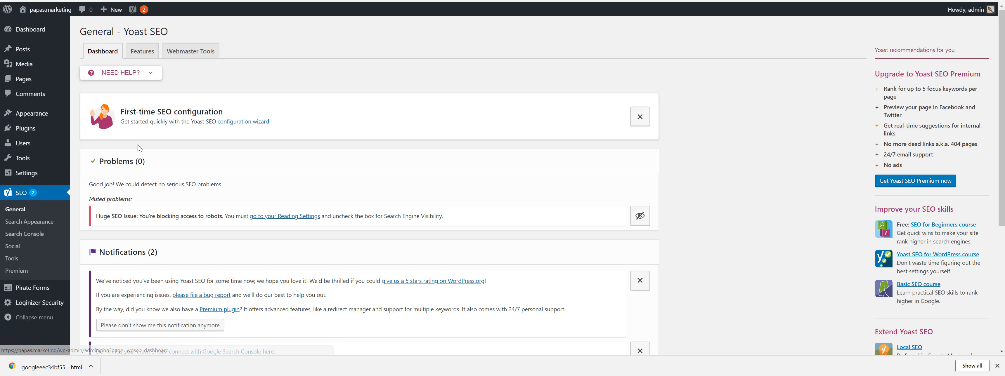
left_click(141, 54)
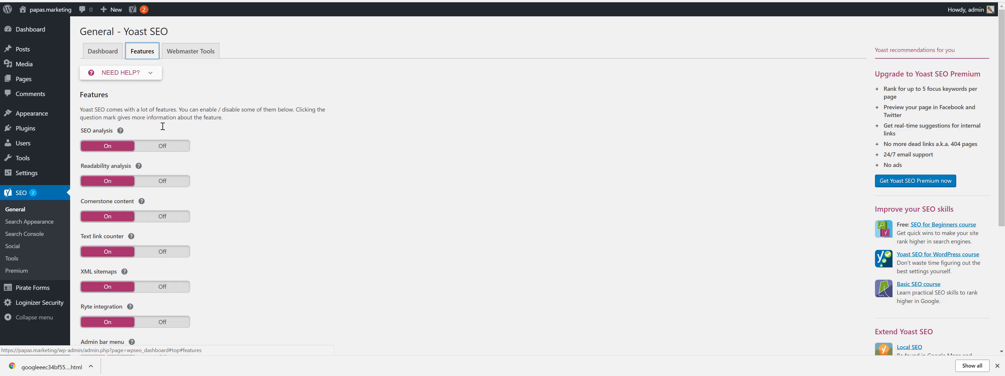
scroll(234, 239, "down", 2)
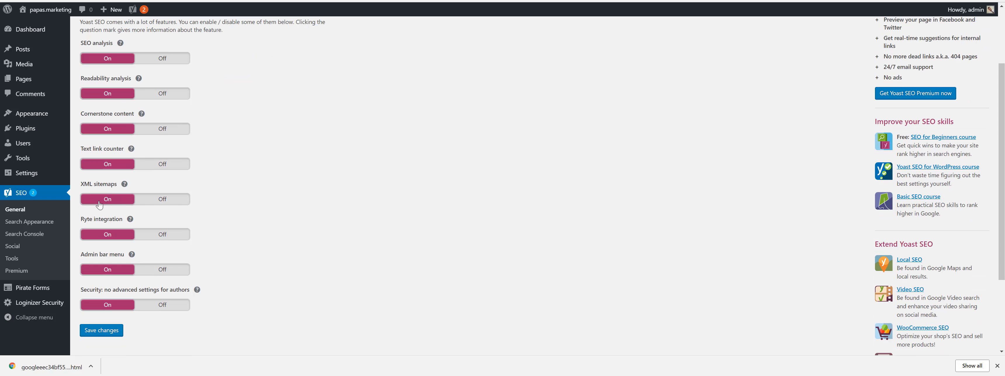
left_click(124, 186)
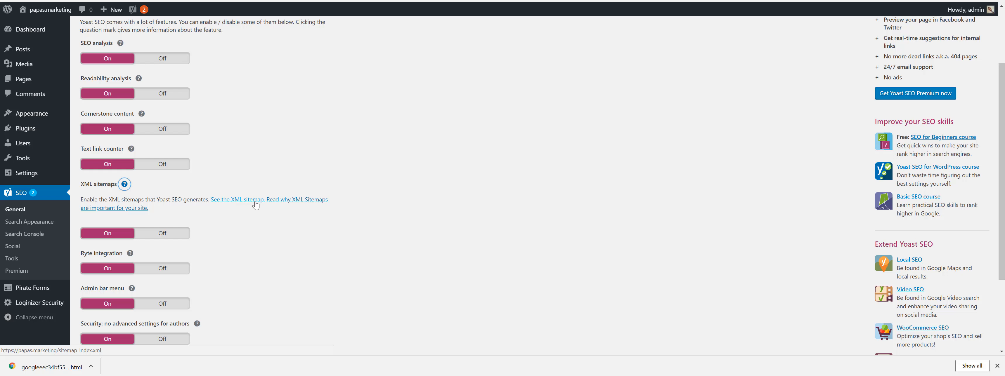
left_click(223, 201)
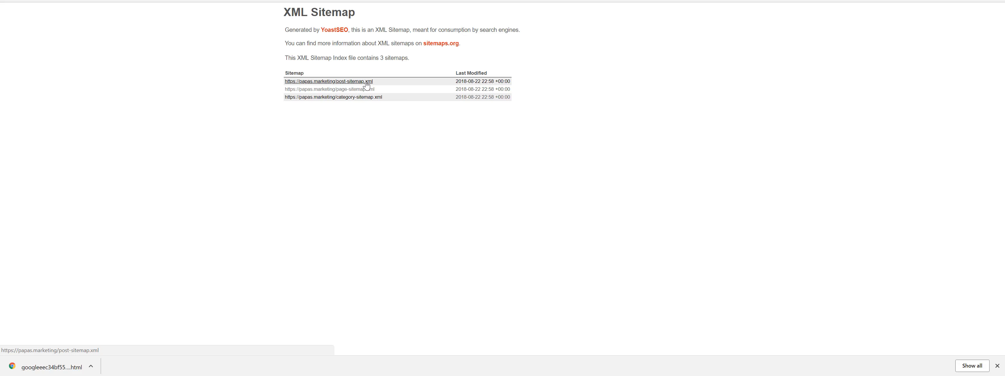
Step: Examine the URLs listed in the post, page and category sitemaps, and return to the sitemap index
left_click(333, 83)
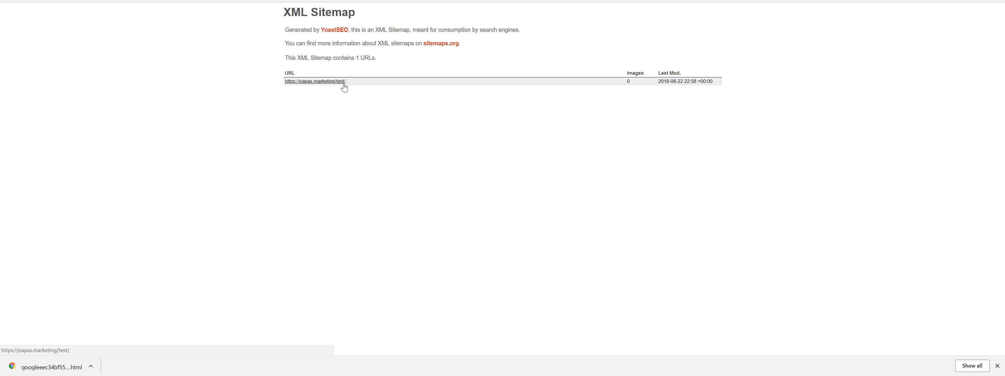
left_click(331, 1)
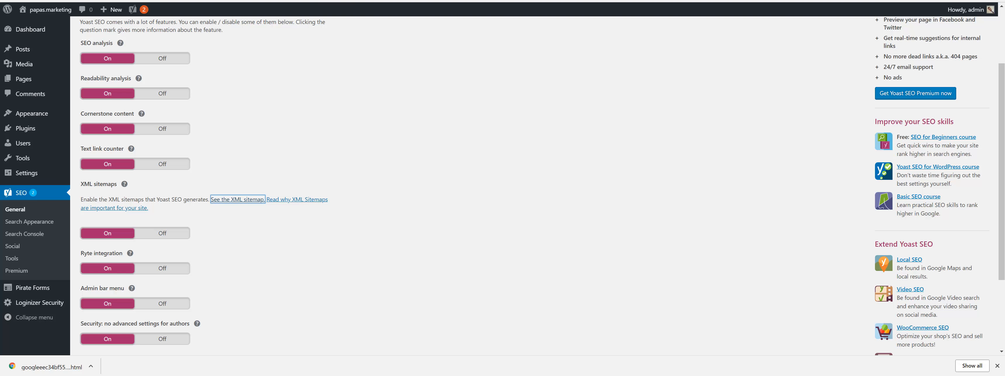
left_click(234, 1)
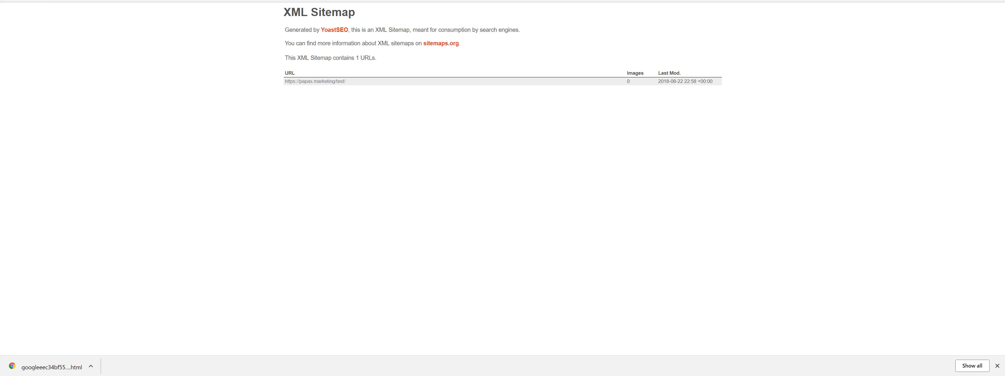
left_click(12, 1)
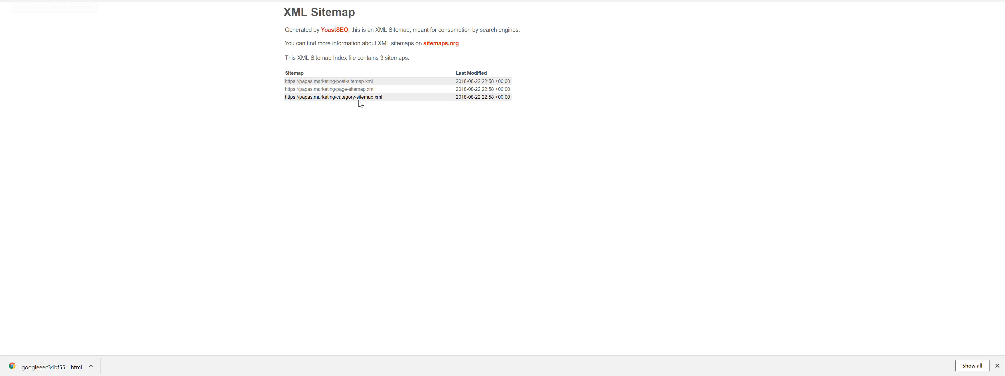
left_click(339, 92)
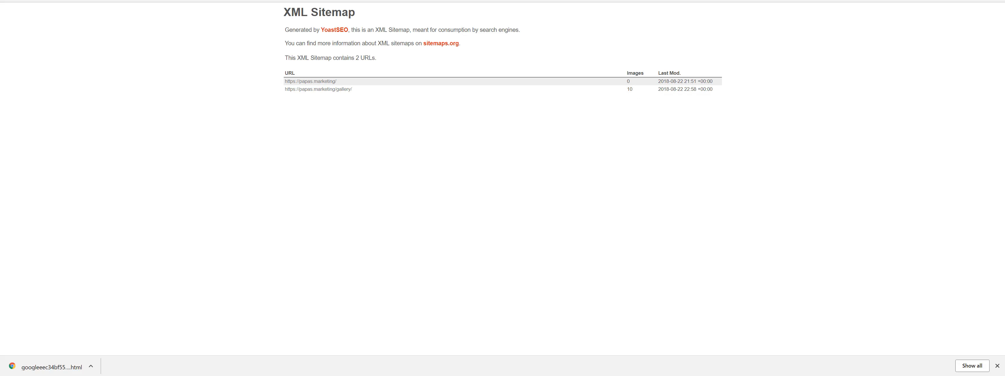
key("ctrl+w")
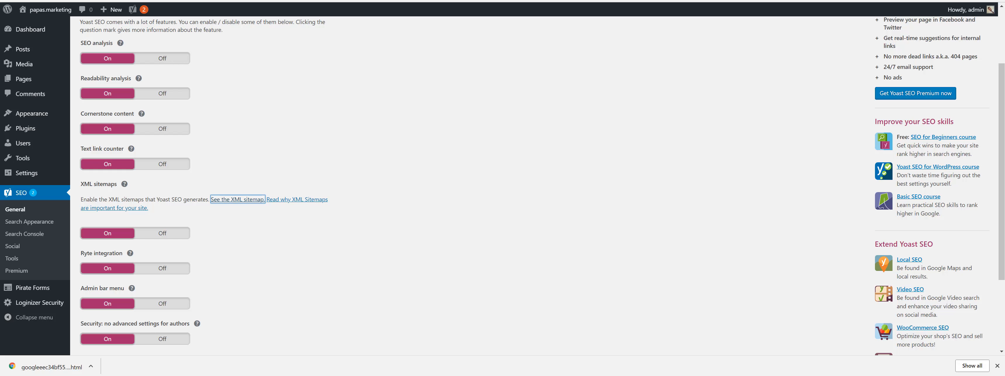
left_click(215, 201)
key("alt+Left")
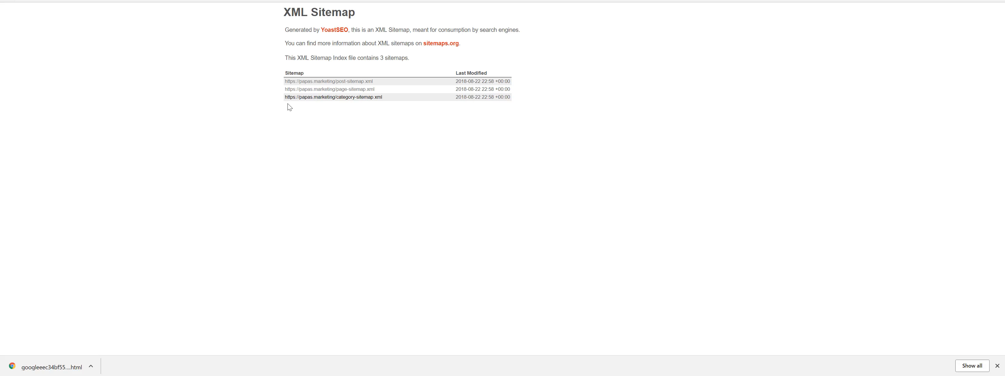
left_click(354, 97)
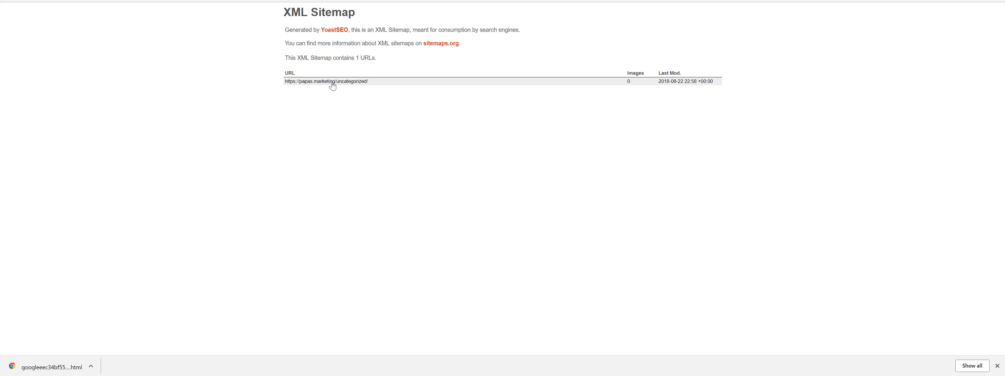
left_click(11, 1)
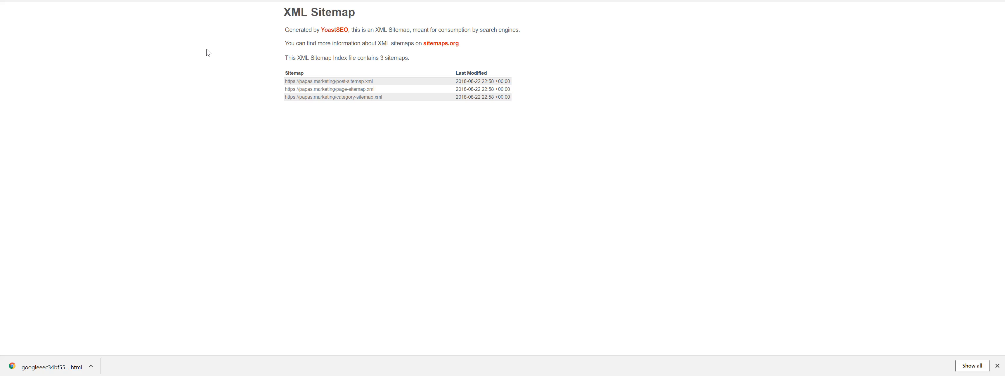
Step: Open page-sitemap.xml from the sitemap index, copy its URL, and switch back to Search Console's Sitemaps page
left_click(346, 90)
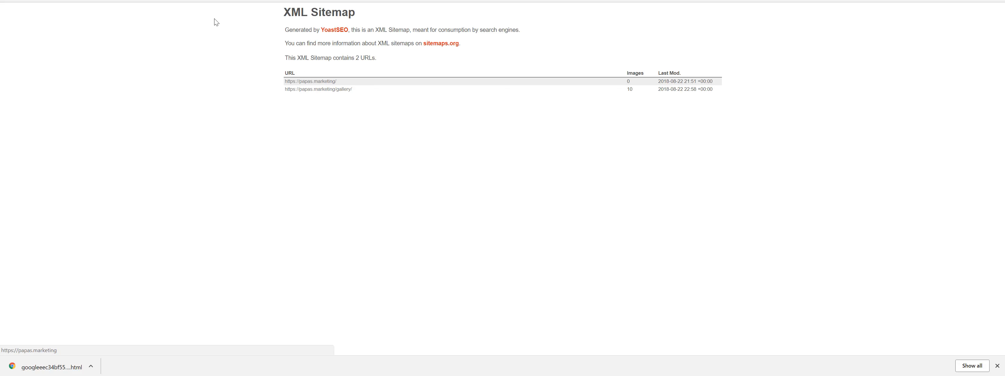
key("ctrl+l")
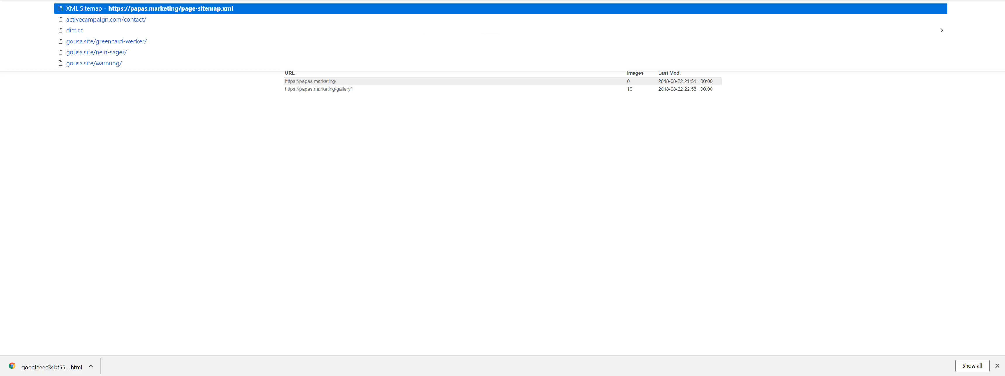
right_click(194, 0)
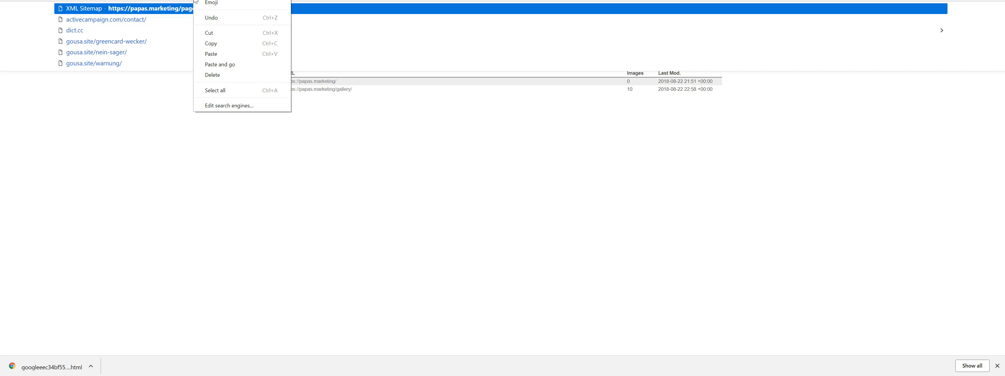
left_click(206, 44)
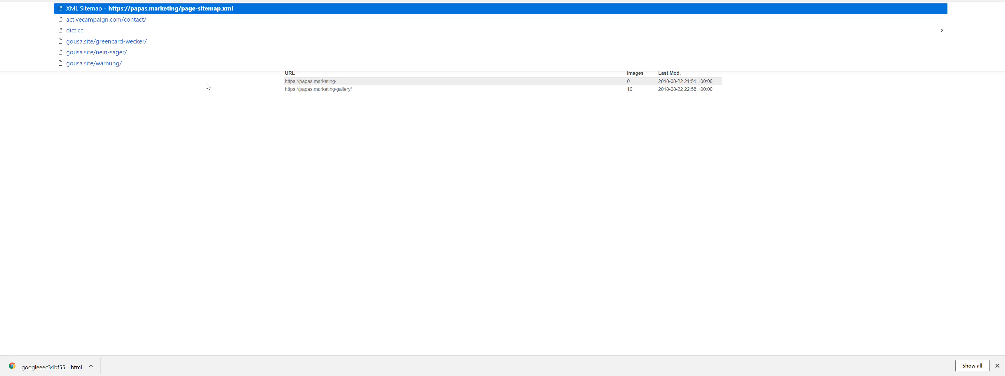
left_click(218, 129)
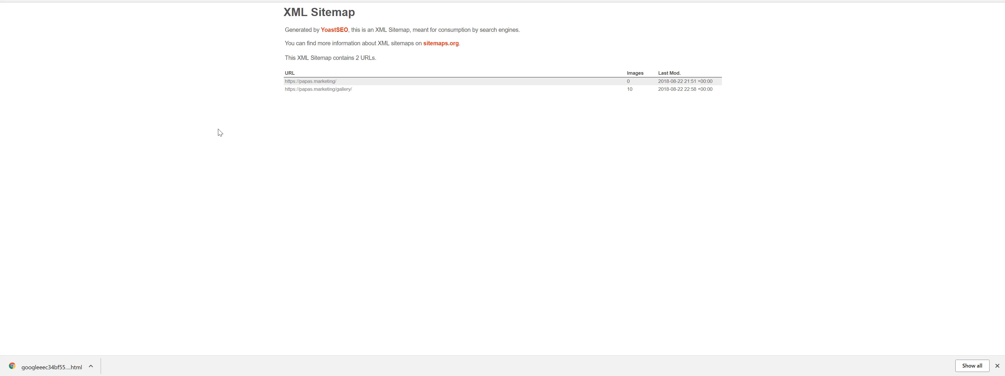
left_click(169, 0)
left_click(98, 1)
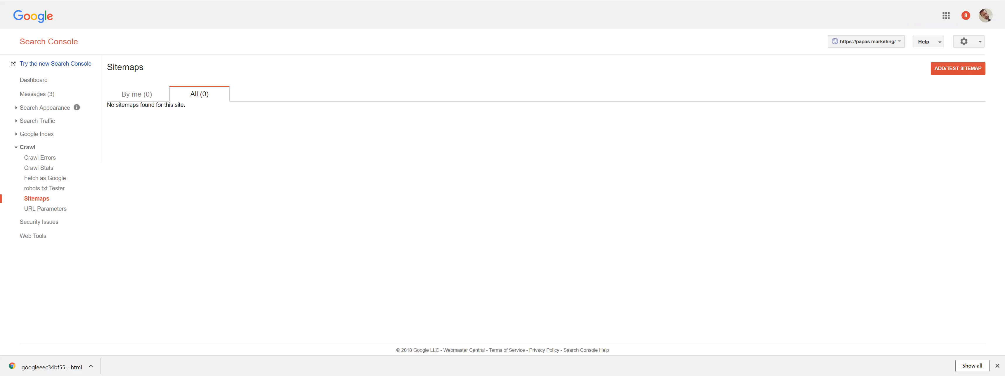
left_click(958, 76)
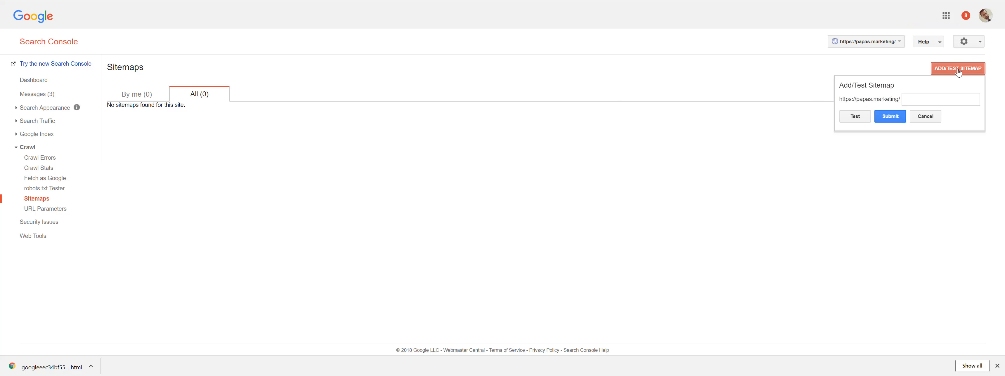
left_click(935, 99)
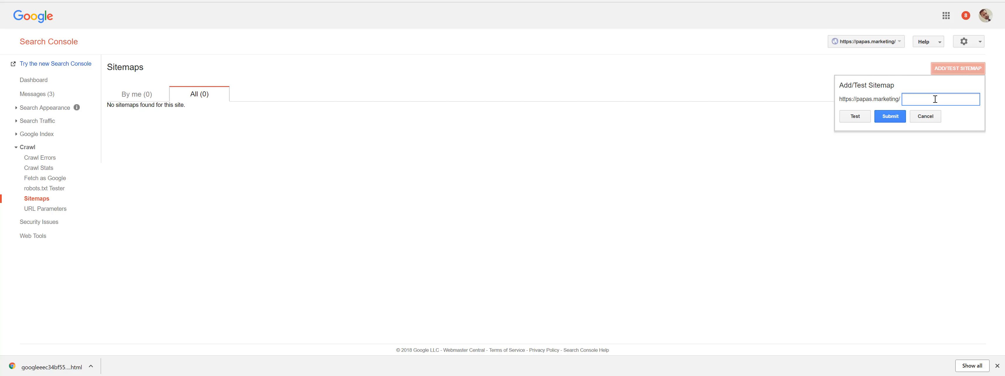
key("ctrl+v")
left_click(956, 117)
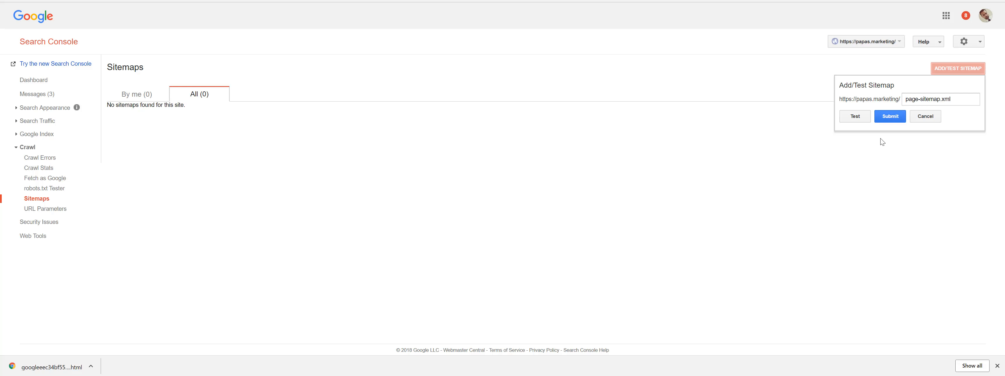
left_click(853, 117)
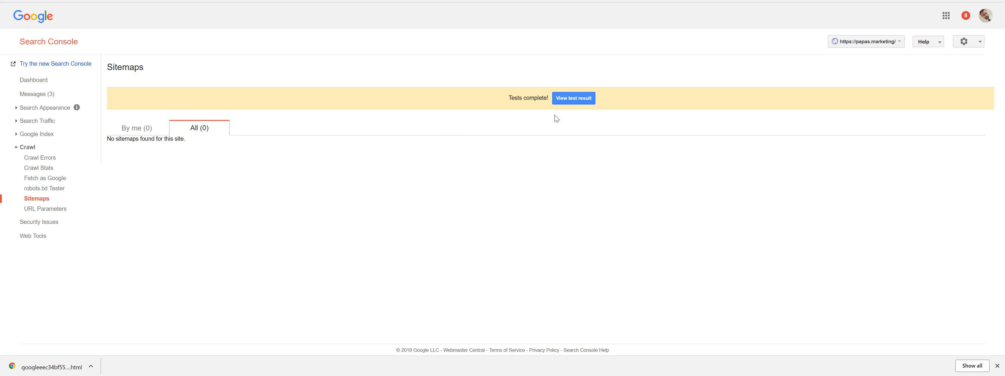
Step: Open the sitemap test result and read the error's description and its example
left_click(576, 104)
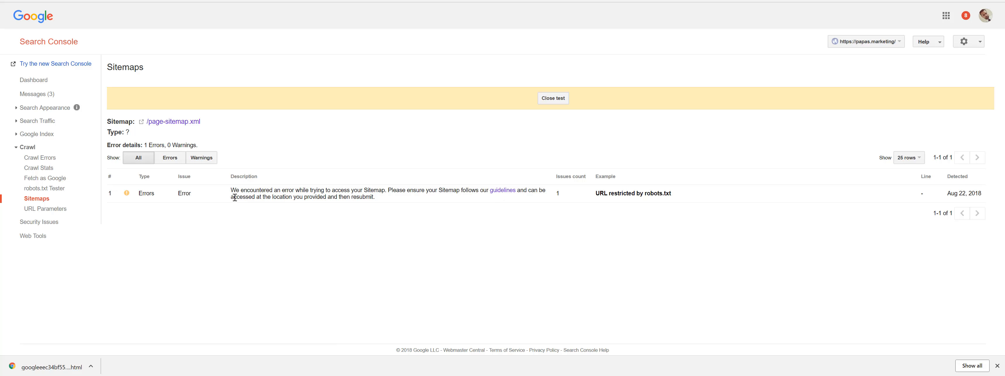
left_click_drag(228, 195, 375, 199)
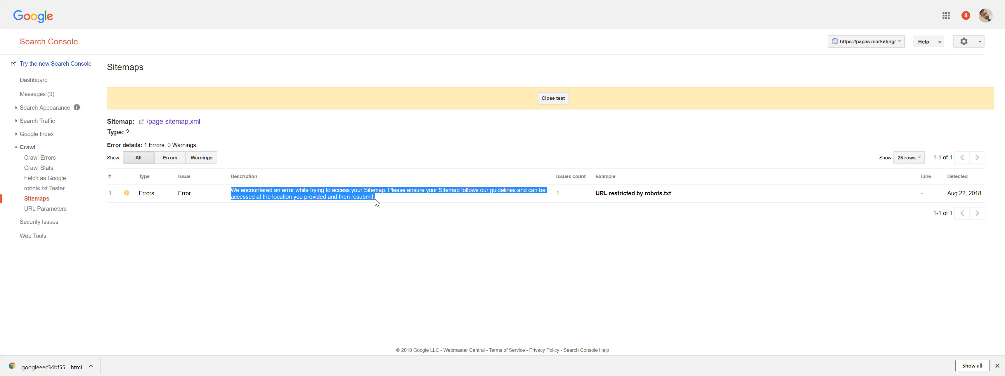
left_click(392, 220)
left_click_drag(596, 194, 673, 197)
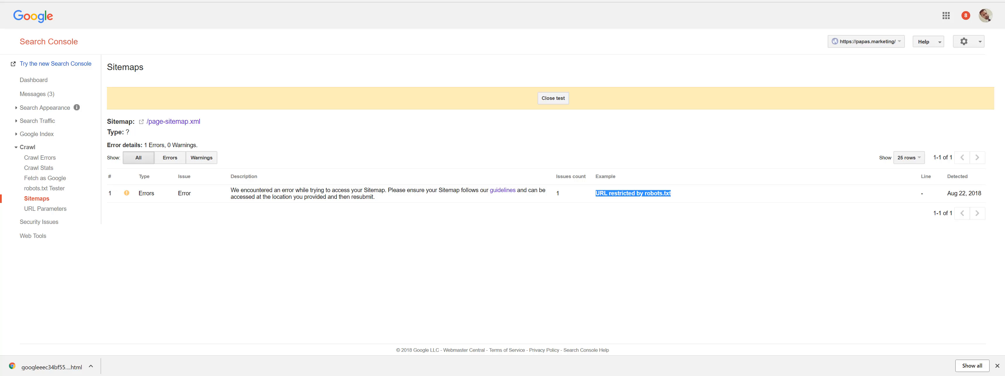
Step: Check the search engine indexing option in WordPress's Reading settings again and return to the sitemap test result
left_click(173, 1)
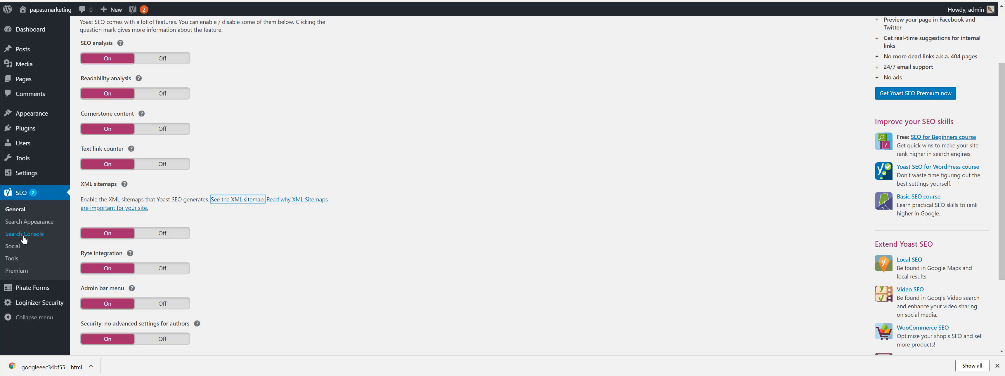
mouse_move(22, 183)
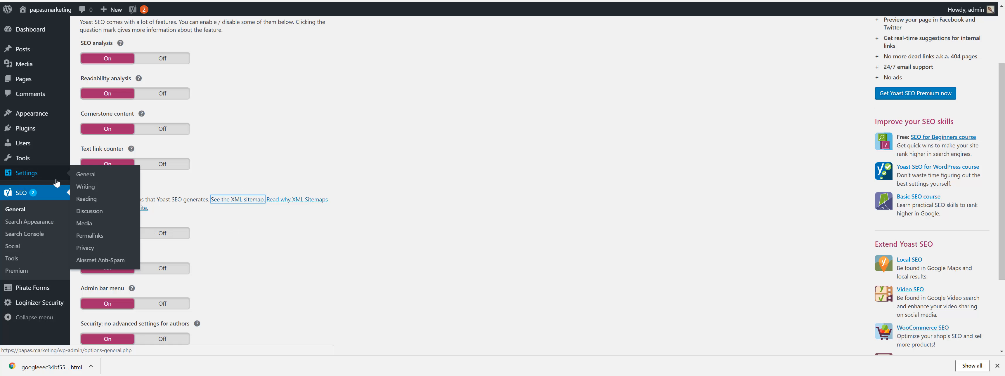
left_click(87, 202)
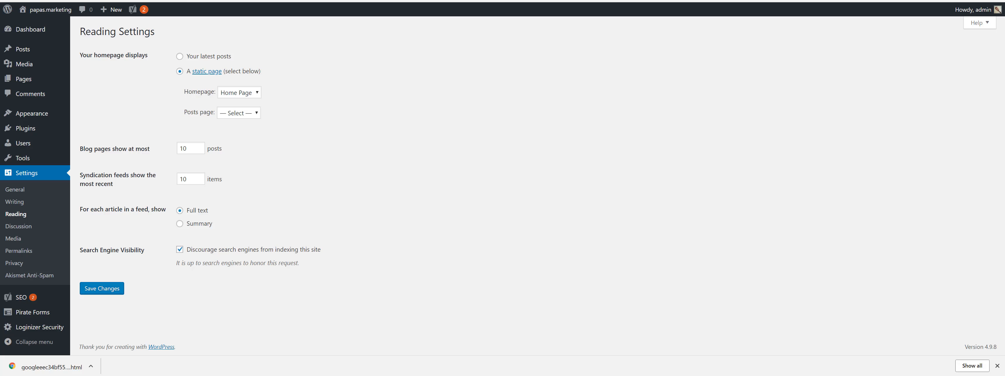
key("ctrl+Tab")
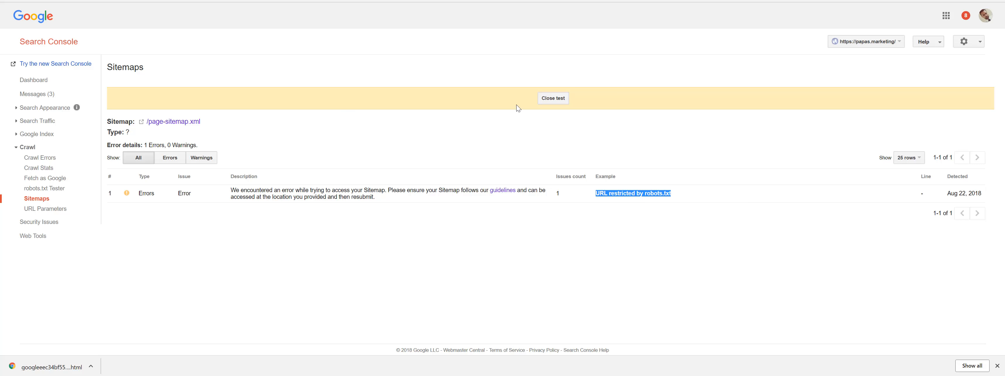
Step: Close the sitemap test, check the remaining setup steps in the Gmail message, and return to Search Console
left_click(554, 98)
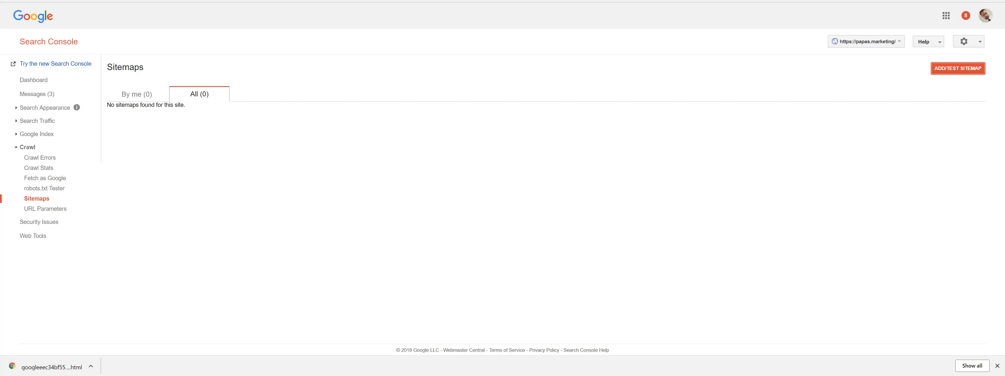
left_click(297, 0)
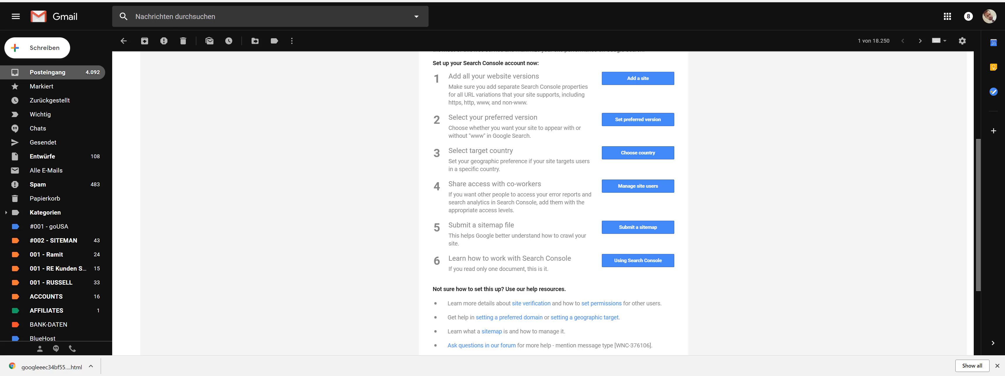
left_click(468, 1)
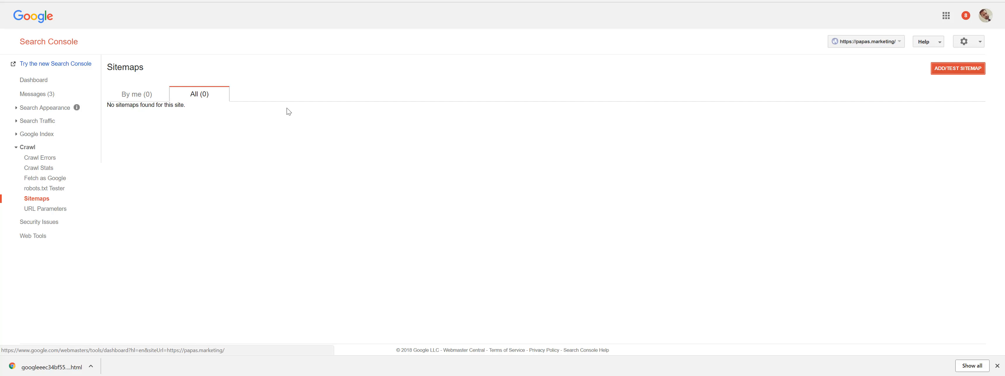
left_click(32, 82)
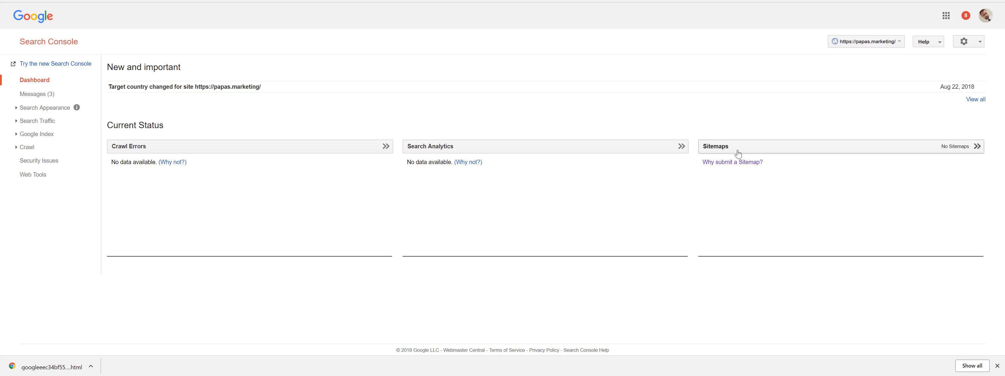
left_click(47, 64)
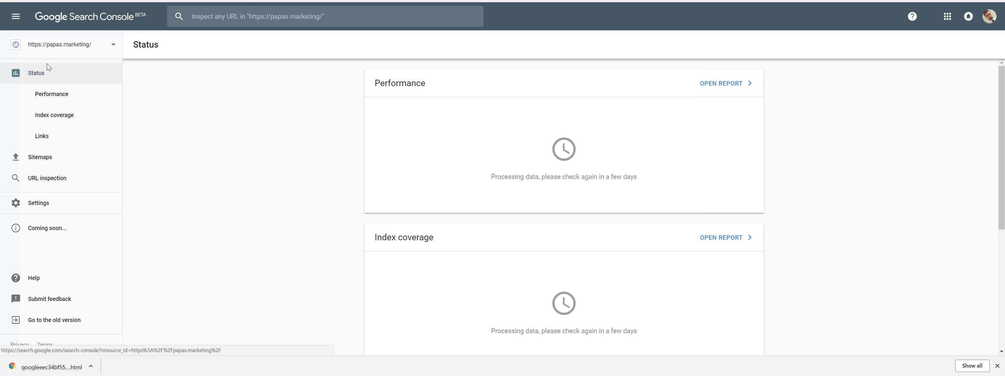
left_click(63, 1)
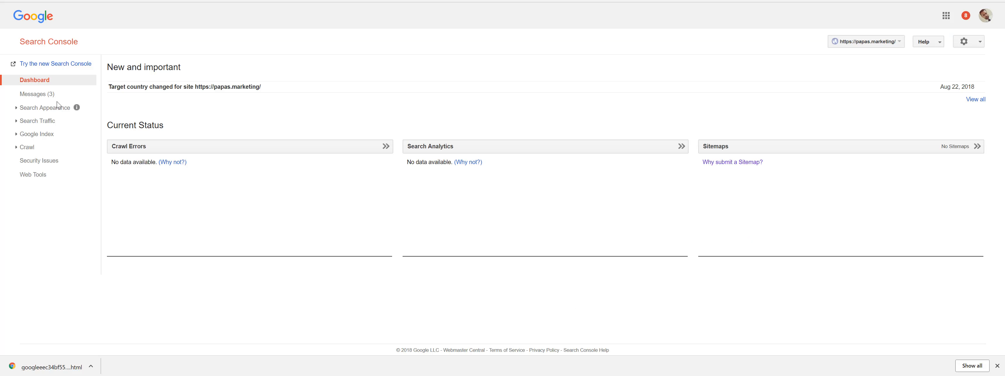
left_click(132, 1)
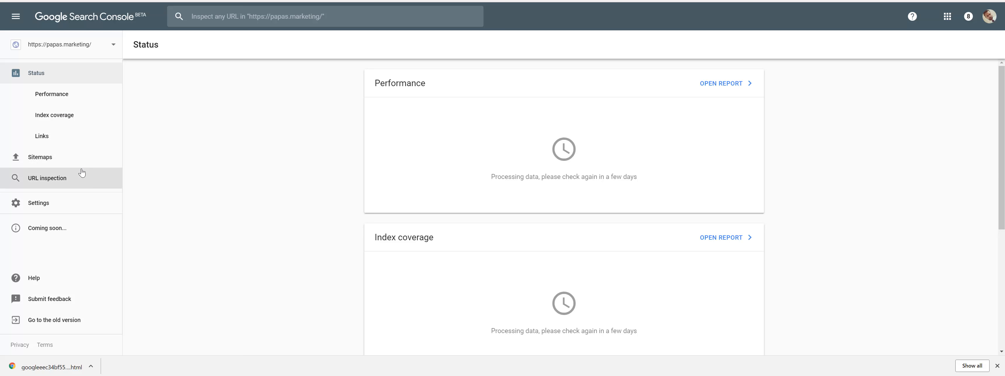
left_click(78, 162)
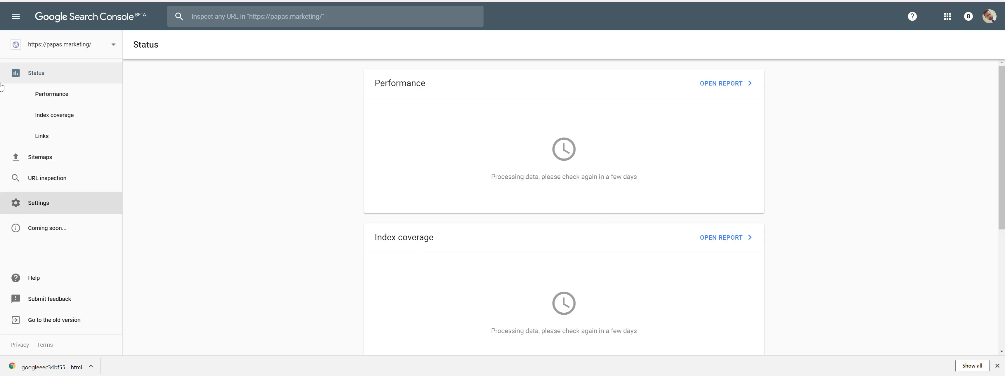
left_click(111, 46)
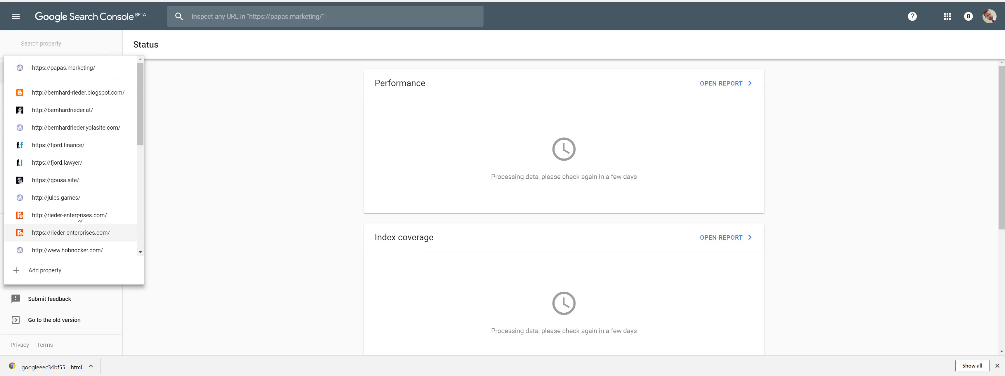
left_click(64, 180)
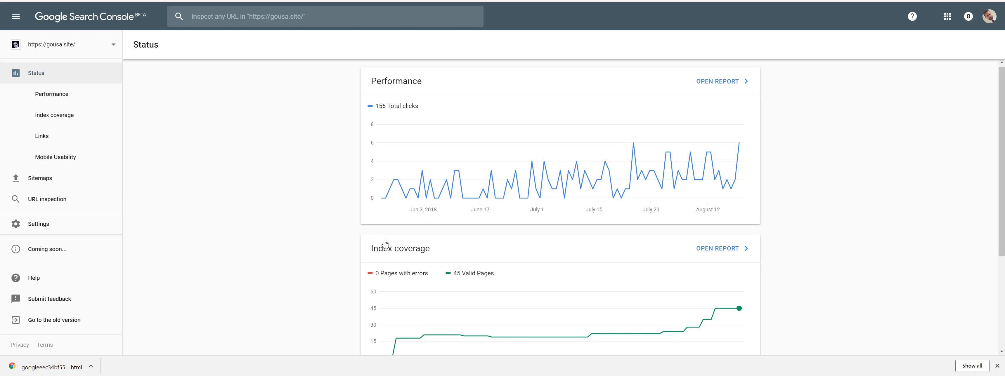
scroll(411, 171, "down", 2)
scroll(402, 137, "up", 2)
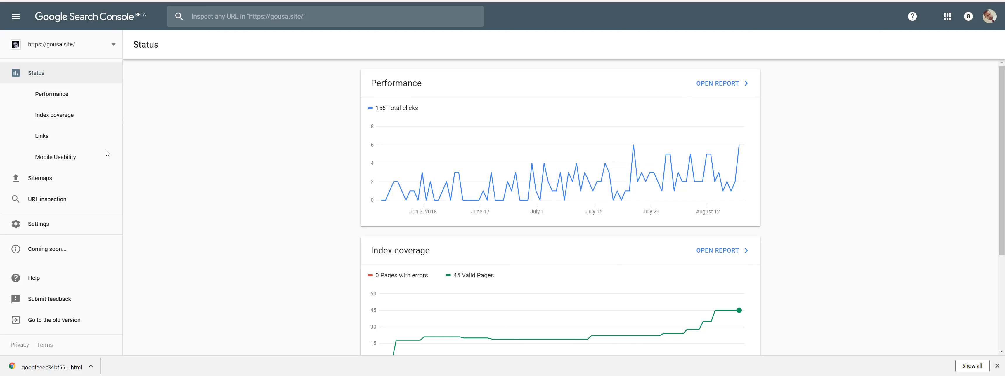
left_click(49, 103)
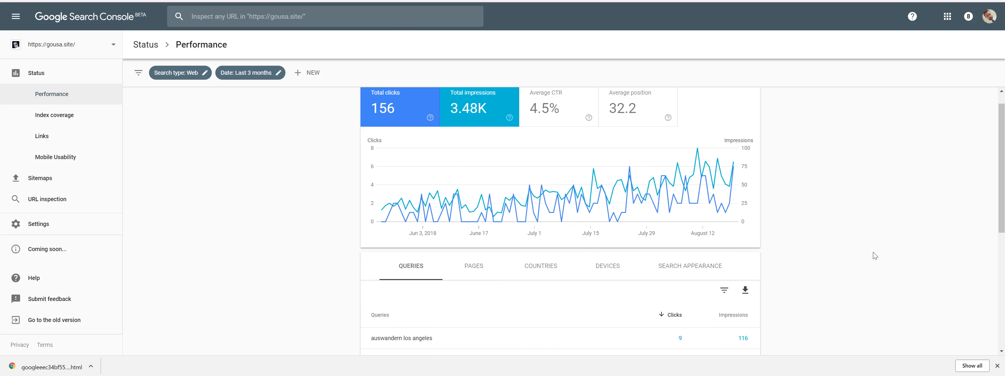
scroll(873, 252, "down", 3)
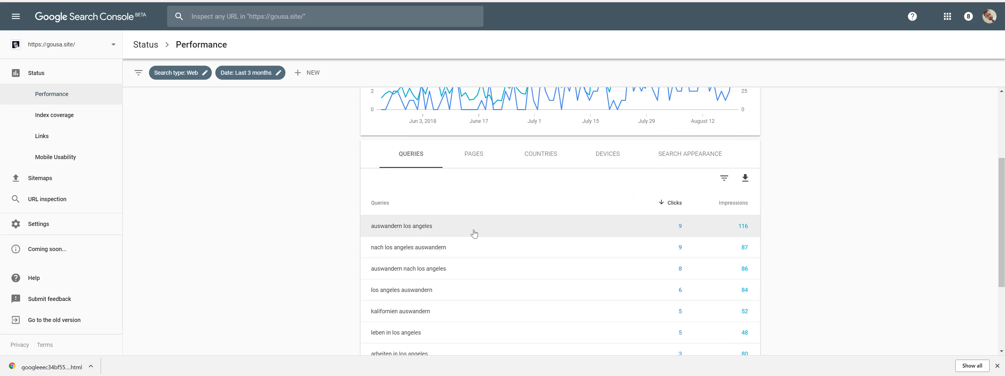
scroll(474, 231, "up", 2)
scroll(156, 194, "up", 1)
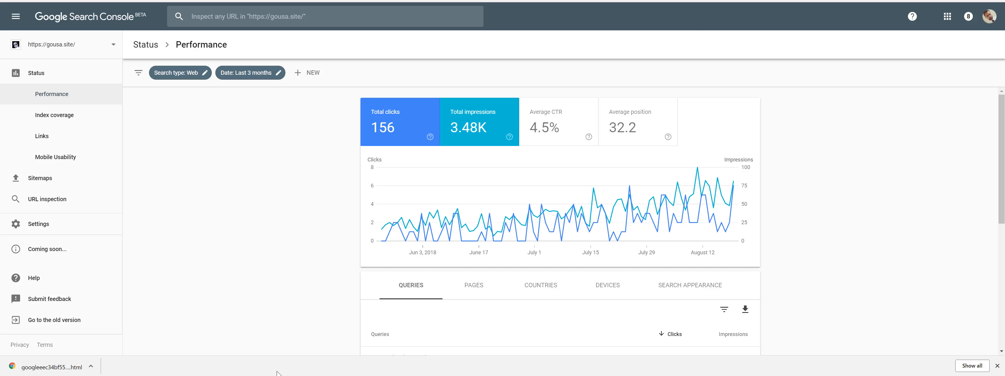
mouse_move(270, 375)
left_click(270, 351)
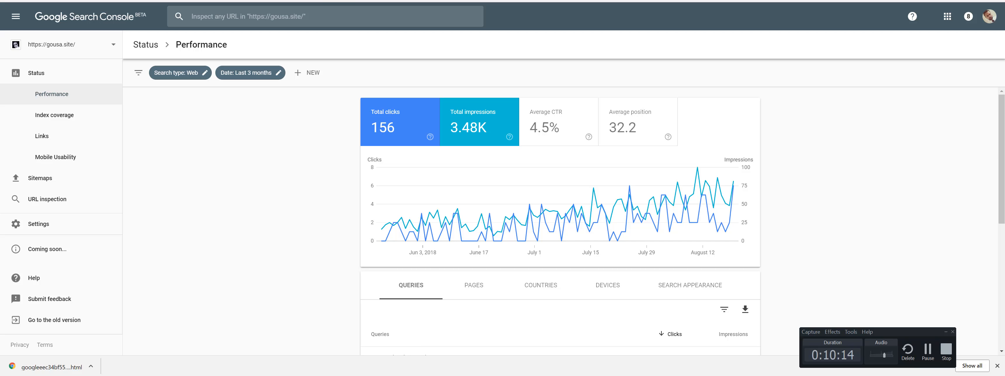